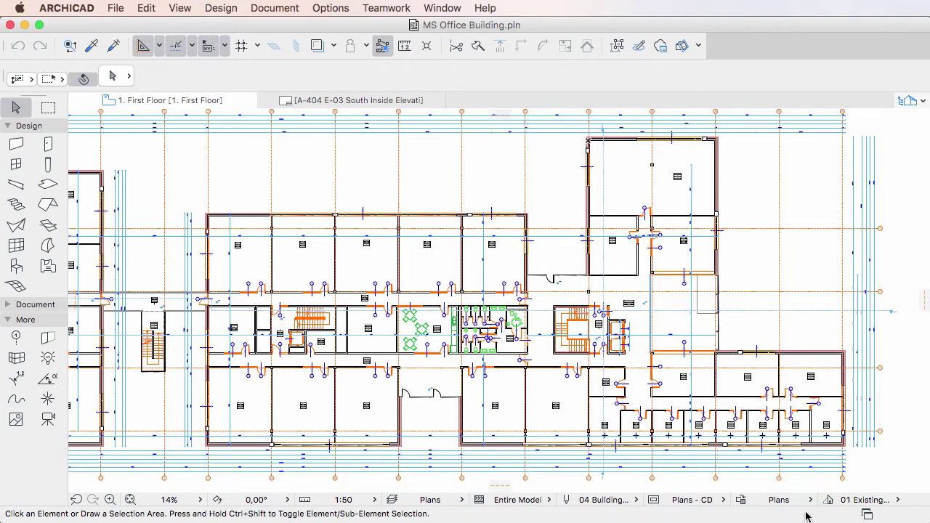
- In the Navigator, select the 1. First Floor story in the Project Map and its view in the View Map
left_click(907, 104)
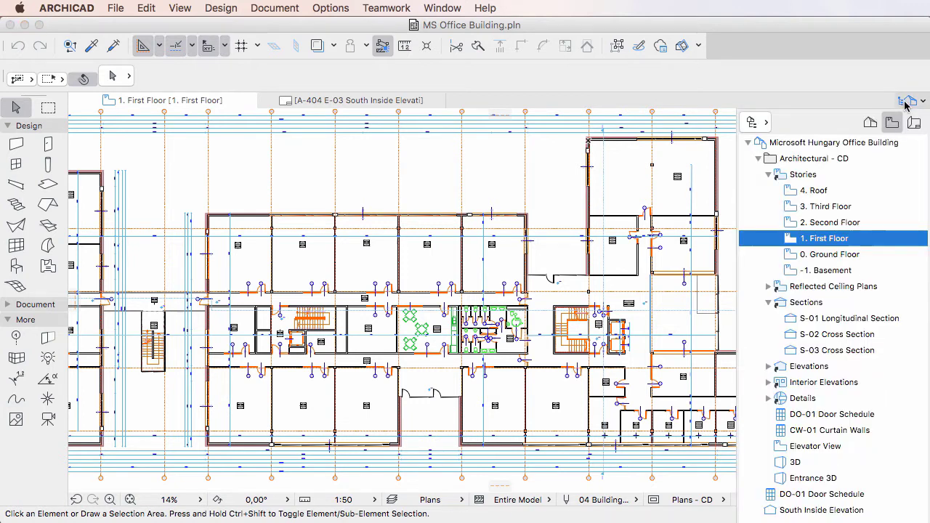
left_click(870, 124)
left_click(815, 223)
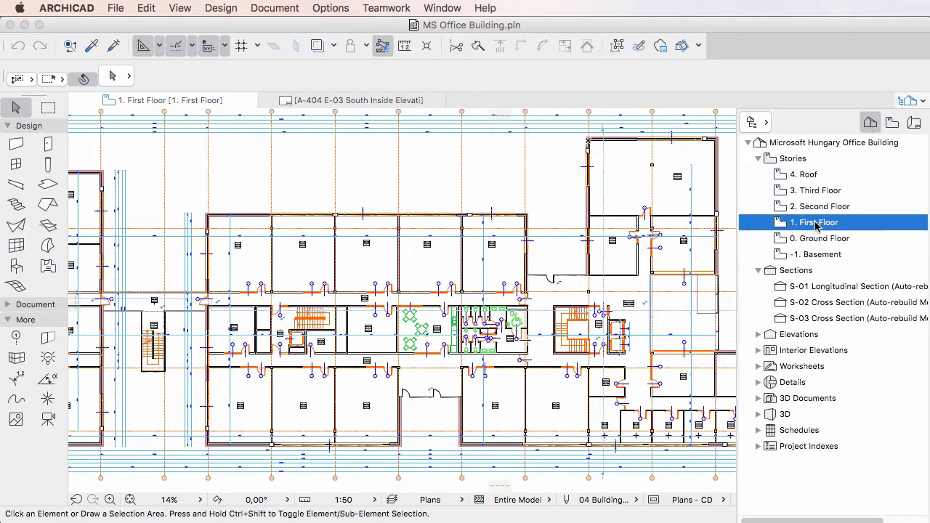
left_click(892, 122)
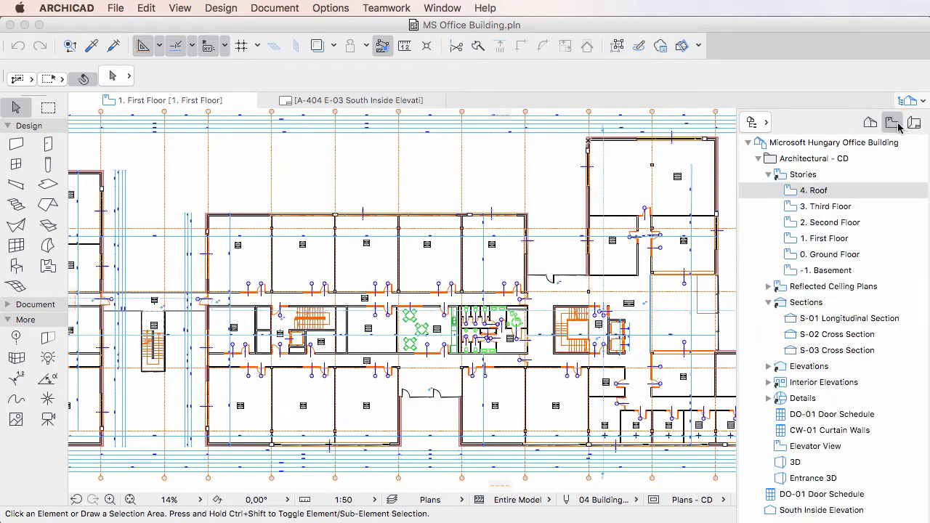
left_click(823, 240)
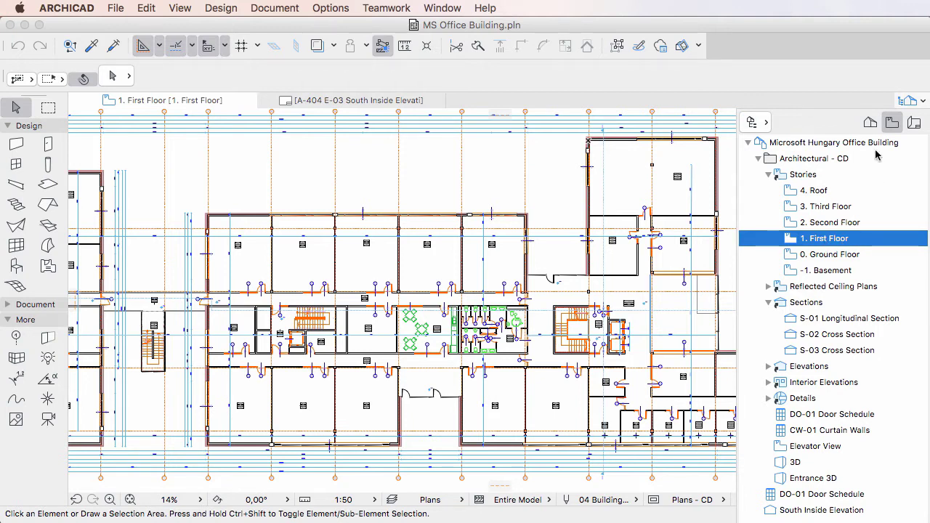
- Open the S-02 Cross Section from the Project Map in its own tab
left_click(869, 124)
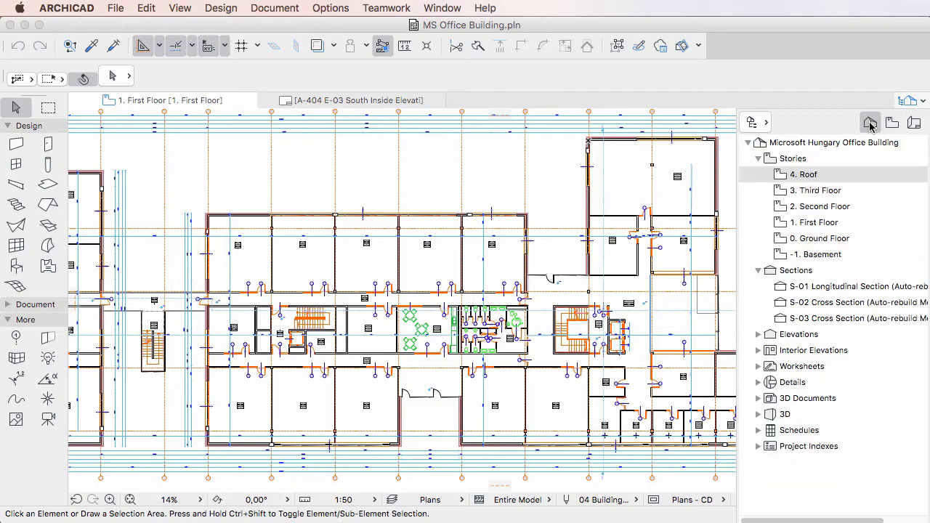
left_click(814, 305)
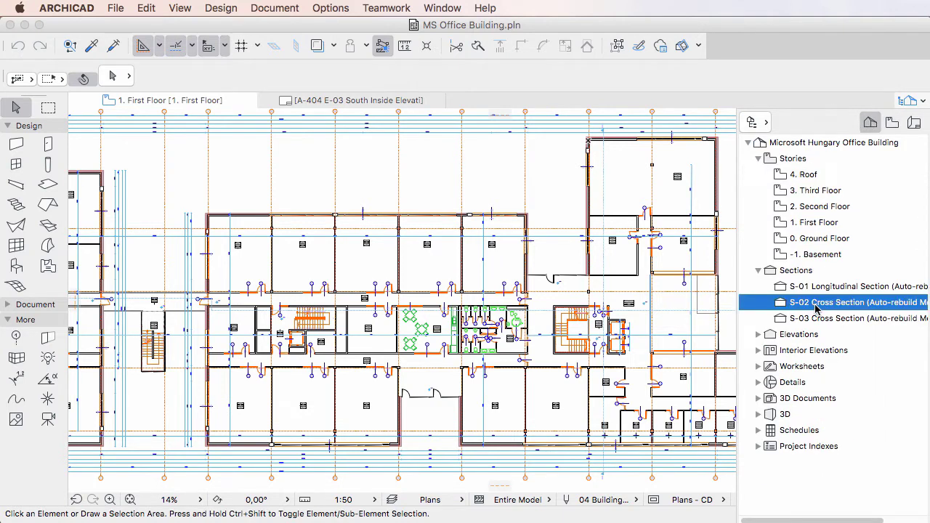
right_click(747, 305)
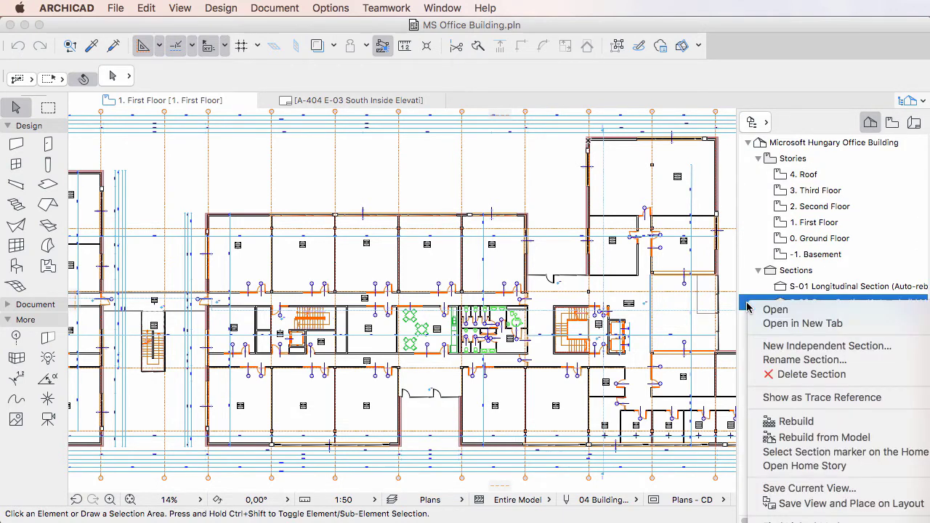
left_click(853, 312)
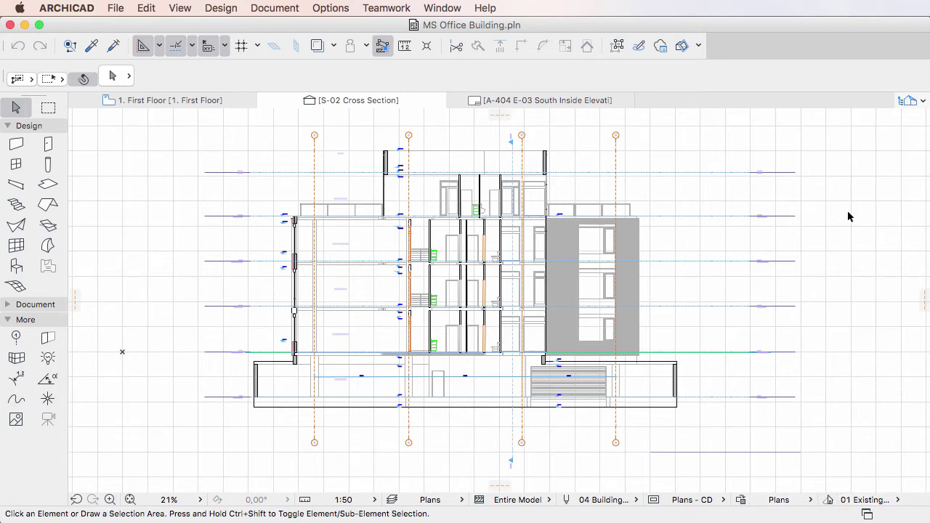
- Open the stored S-03 Cross Section view from the Navigator's View Map
left_click(908, 101)
left_click(896, 127)
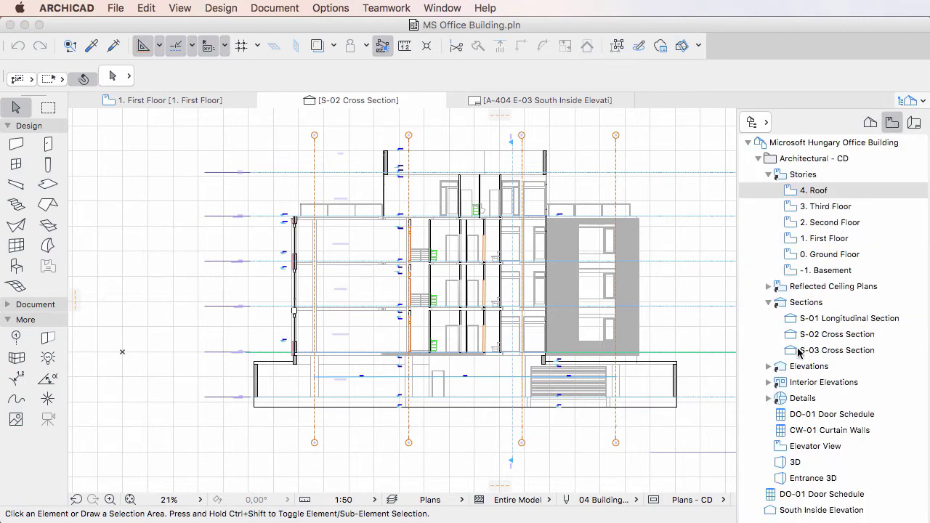
left_click(797, 352)
right_click(751, 353)
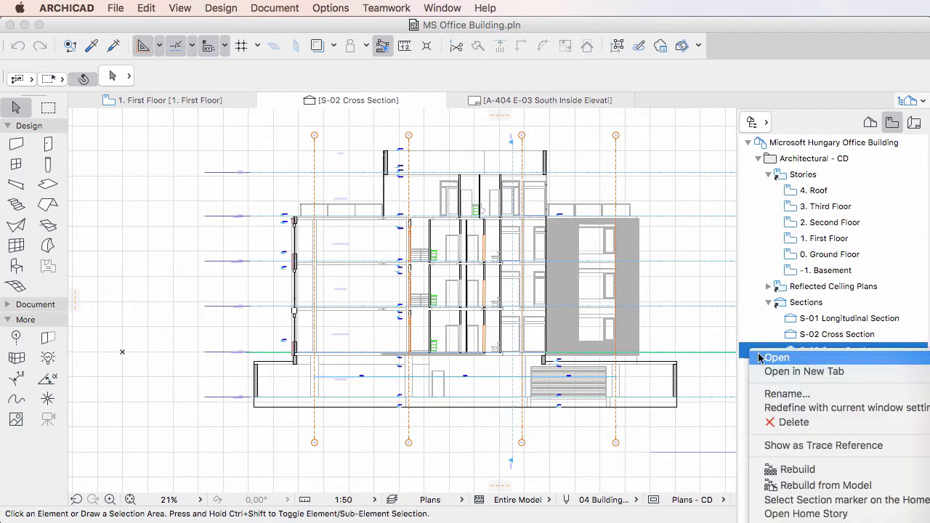
left_click(828, 357)
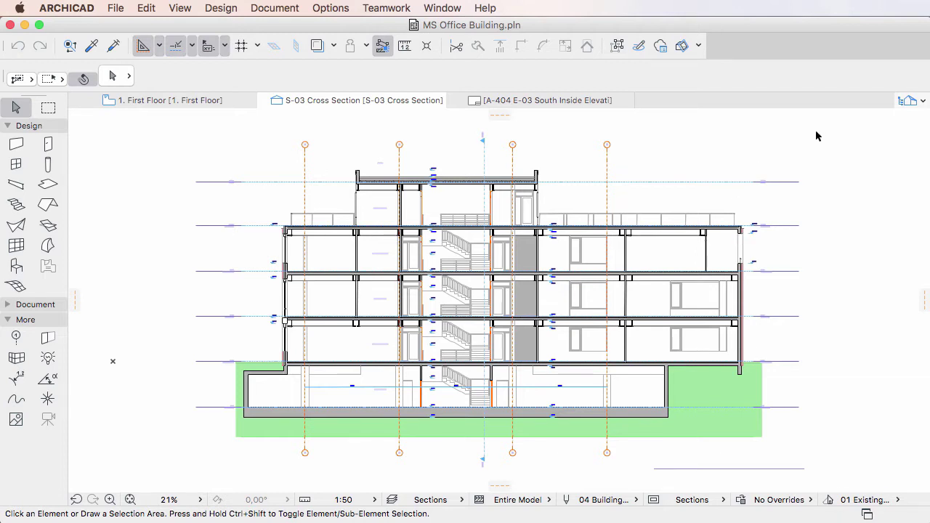
left_click(173, 102)
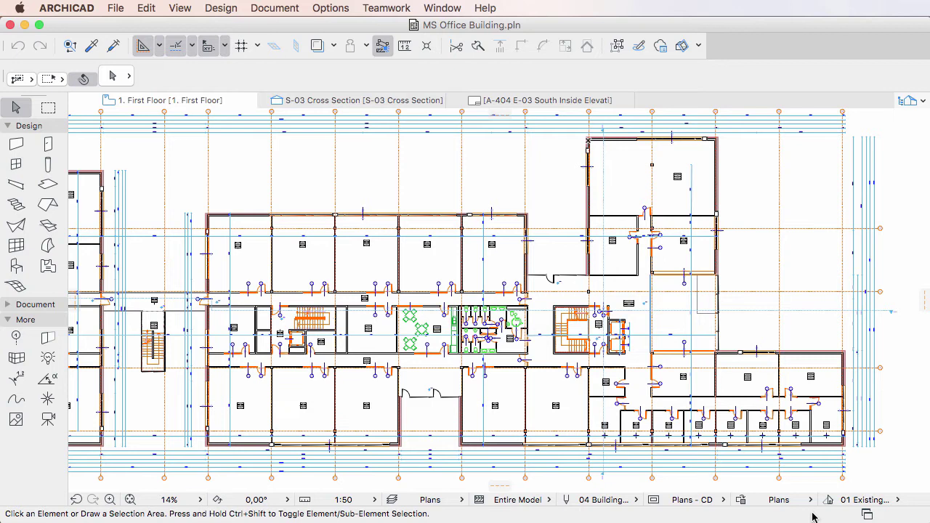
left_click(316, 101)
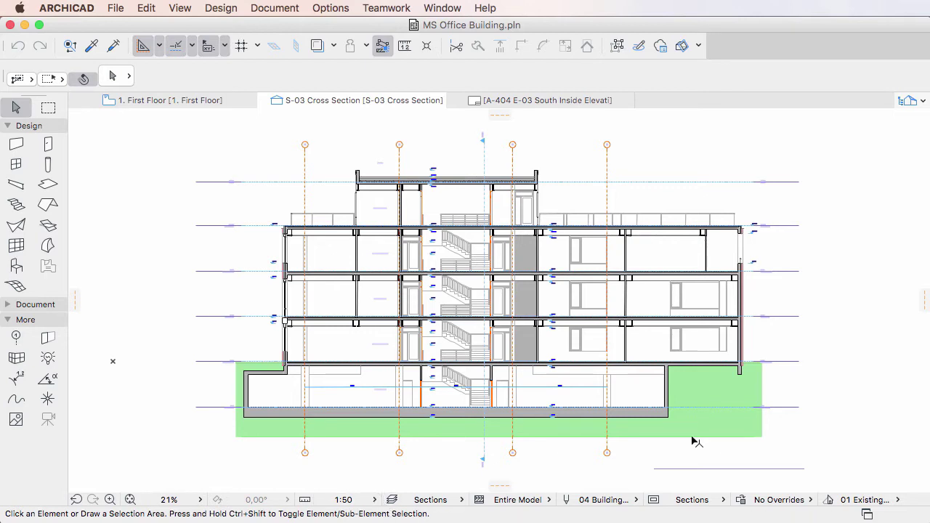
scroll(342, 233, "up", 2)
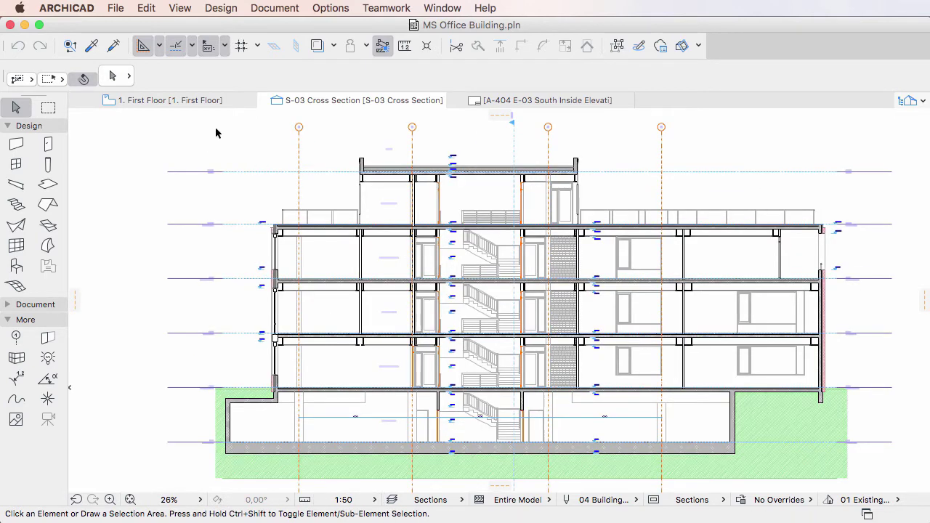
- Switch the section's layer combination to Structural, then undo back to Sections
left_click(282, 9)
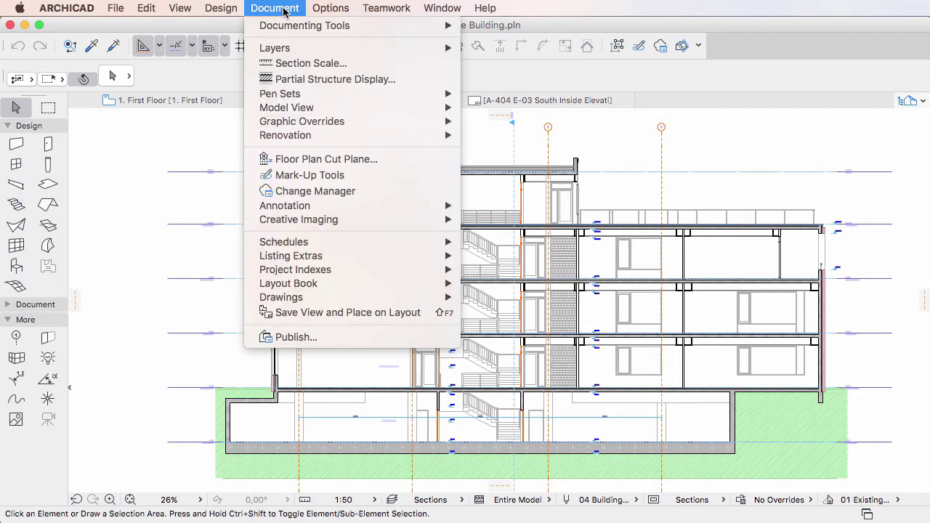
mouse_move(275, 48)
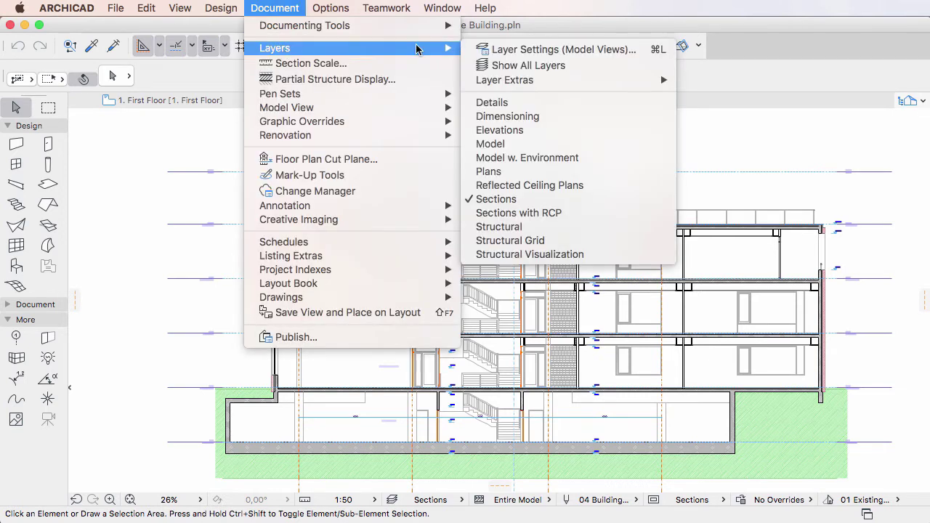
left_click(590, 228)
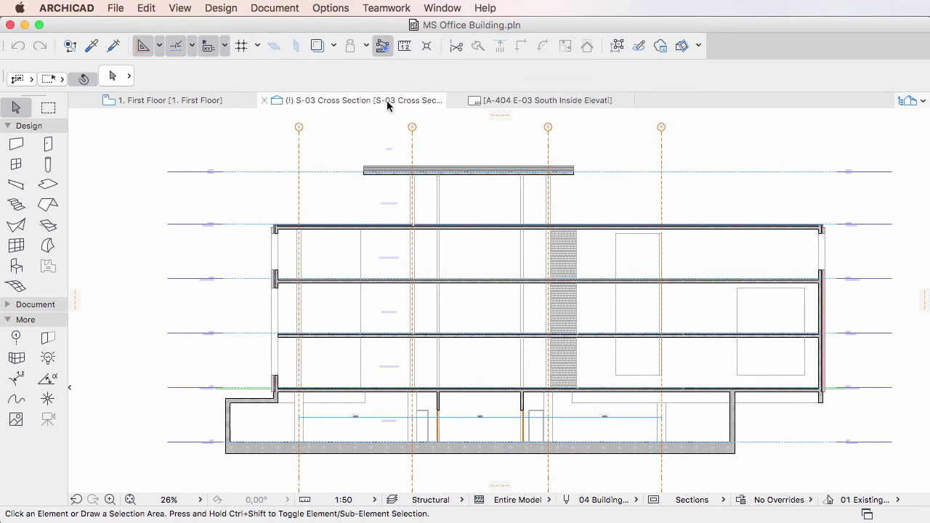
key("super+z")
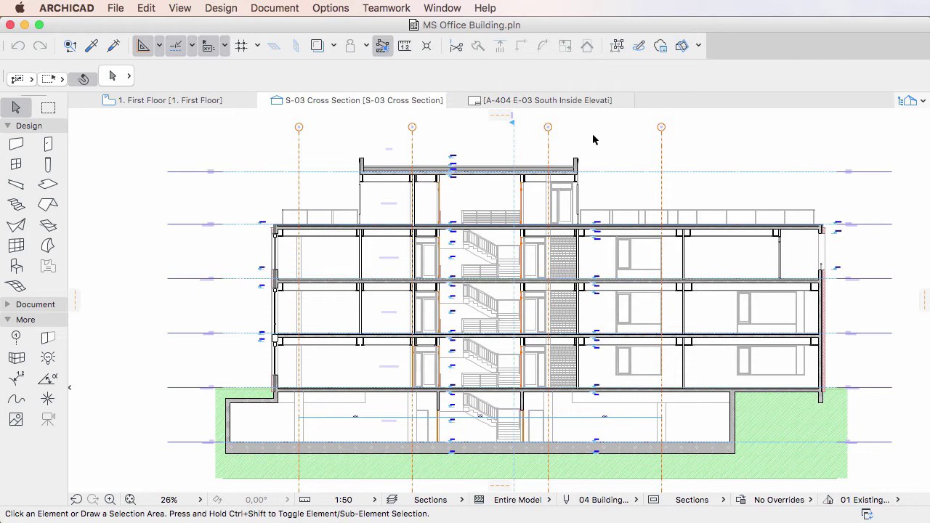
- Review the pen set choices and leave the 04 Building plans 50 pen set unchanged
left_click(272, 9)
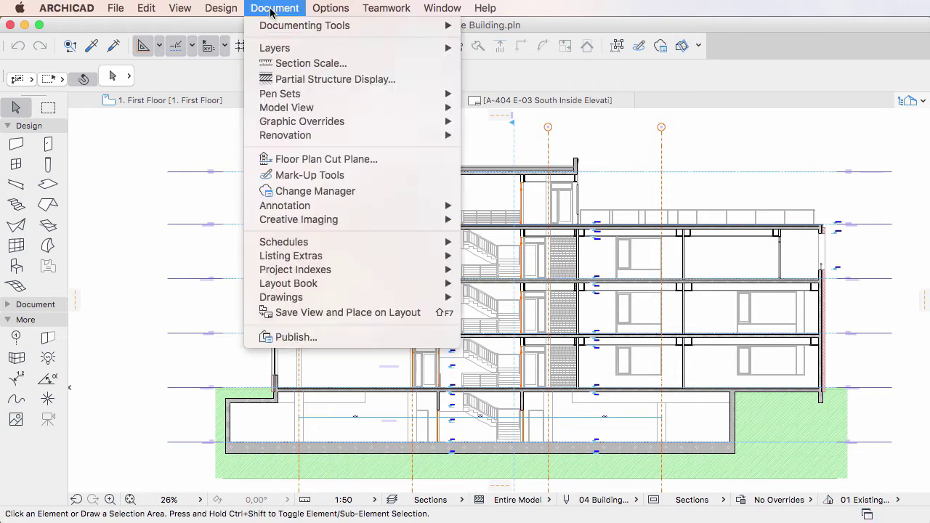
mouse_move(269, 98)
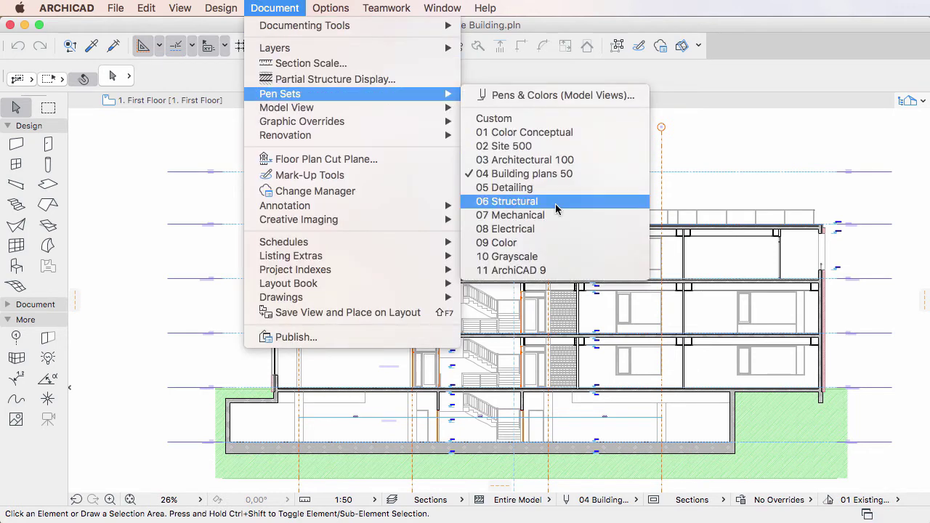
key("Escape")
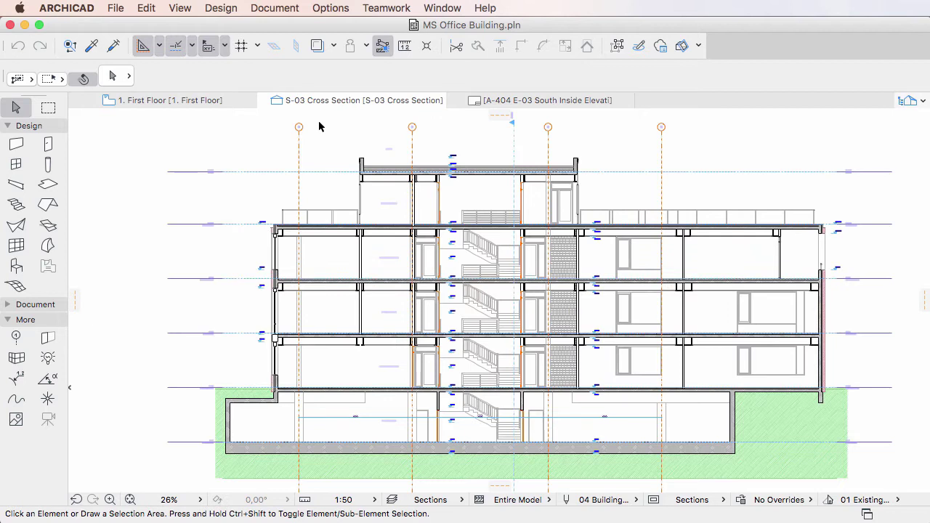
- Return to the 1. First Floor plan and go to story 2, the Second Floor
left_click(187, 103)
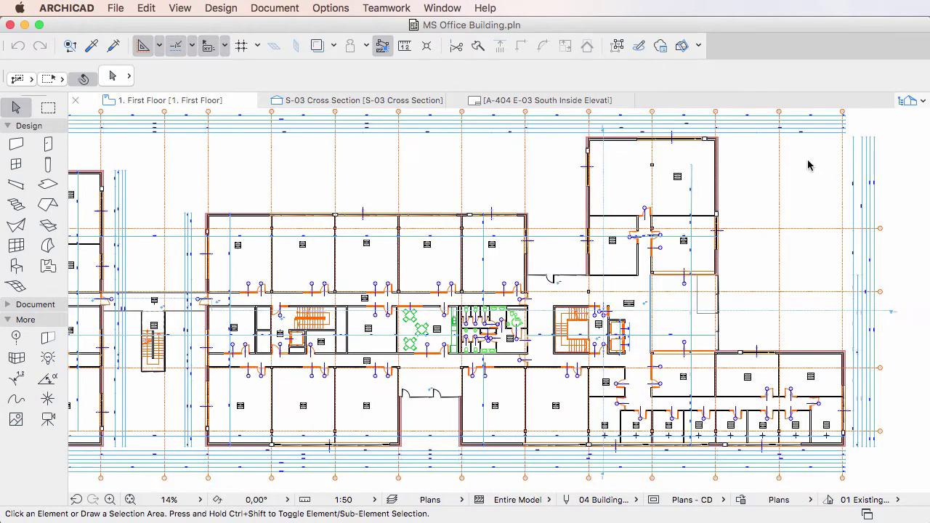
left_click(441, 10)
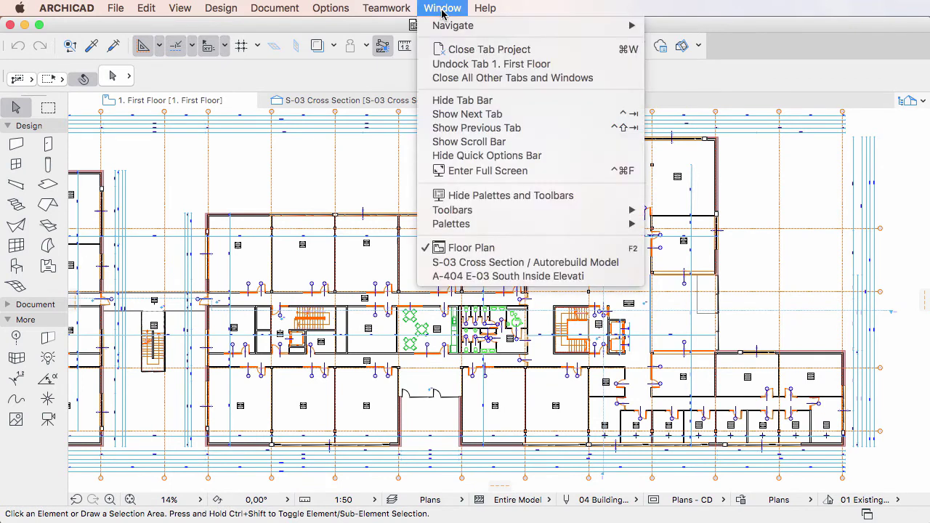
mouse_move(469, 27)
mouse_move(694, 32)
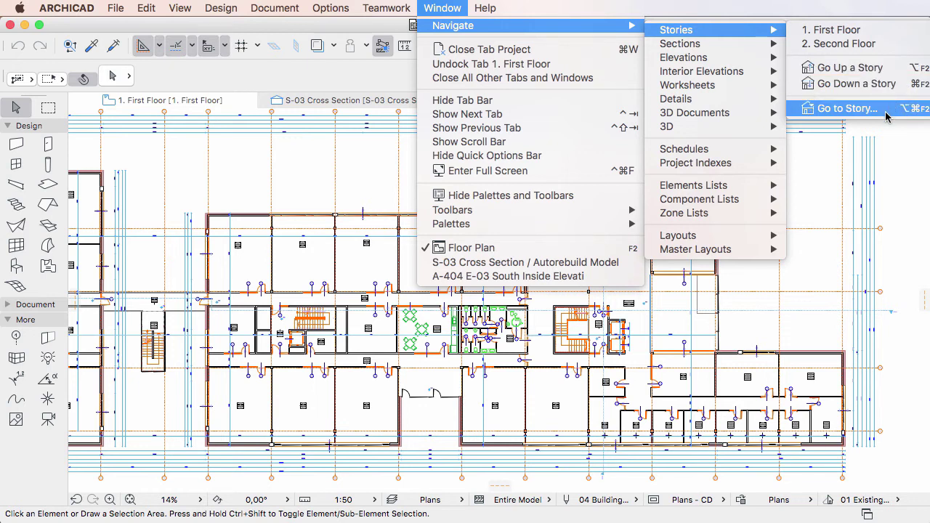
left_click(807, 108)
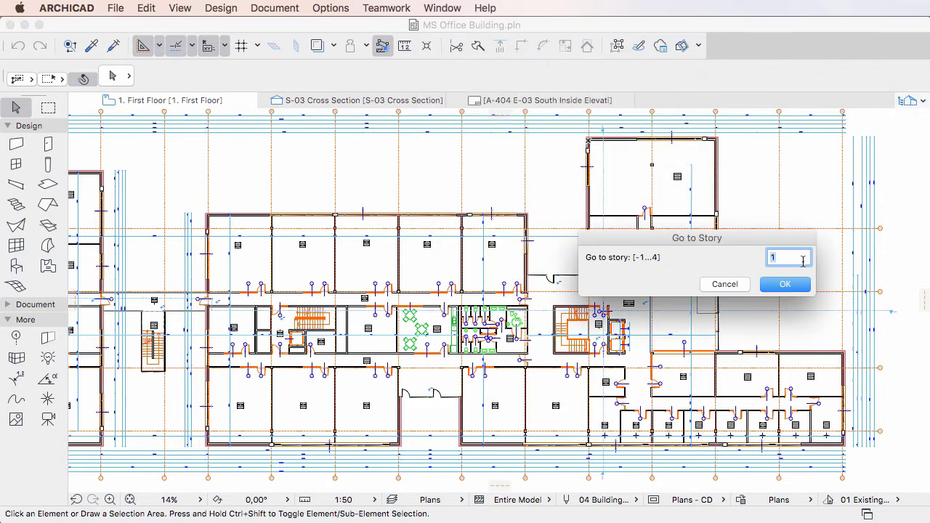
type("2")
left_click(805, 285)
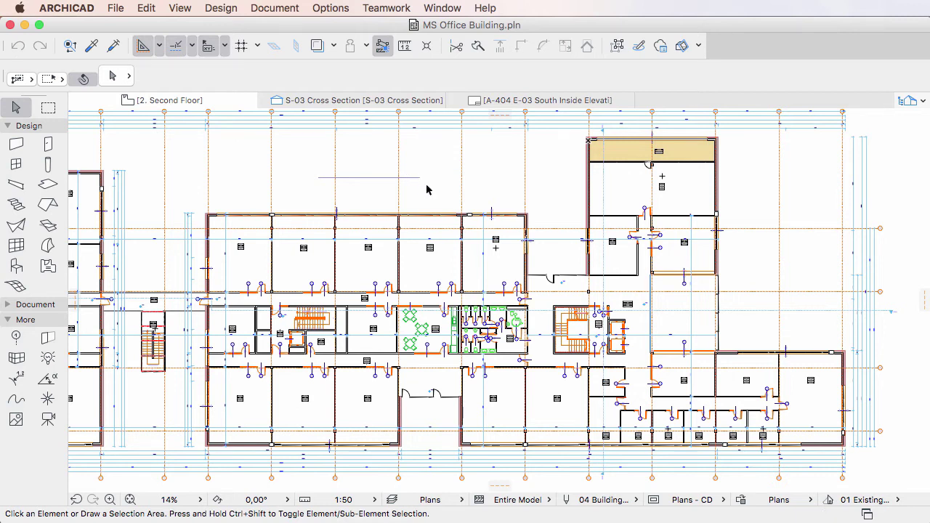
- Show the whole model in a new 3D tab, then go back to the 2. Second Floor plan
right_click(489, 155)
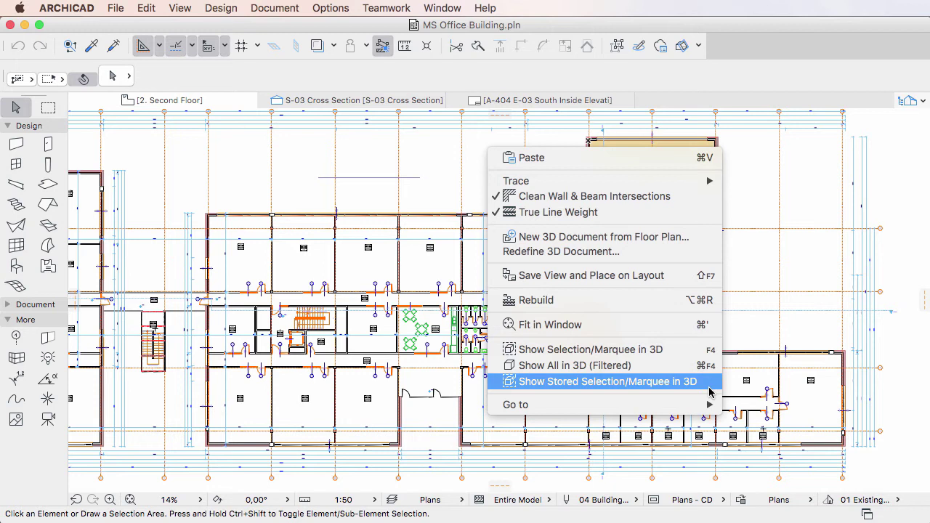
left_click(691, 365)
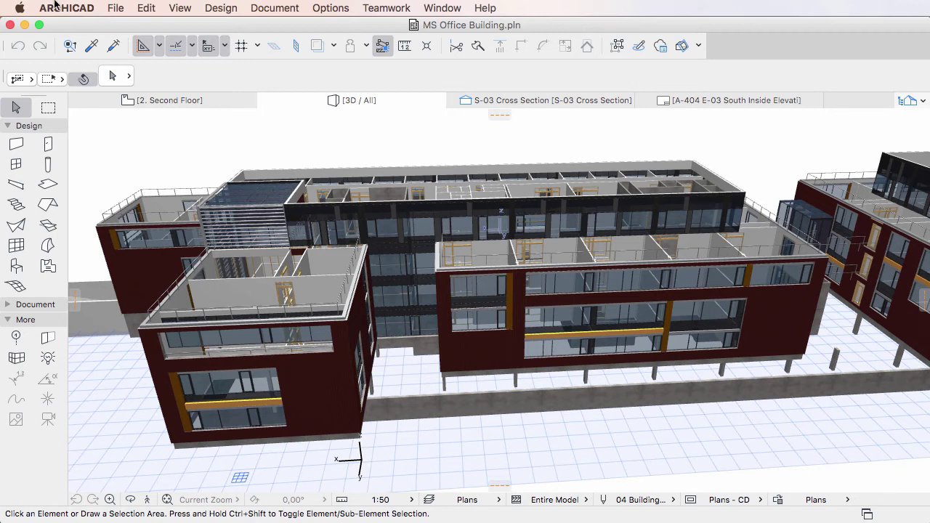
left_click(161, 103)
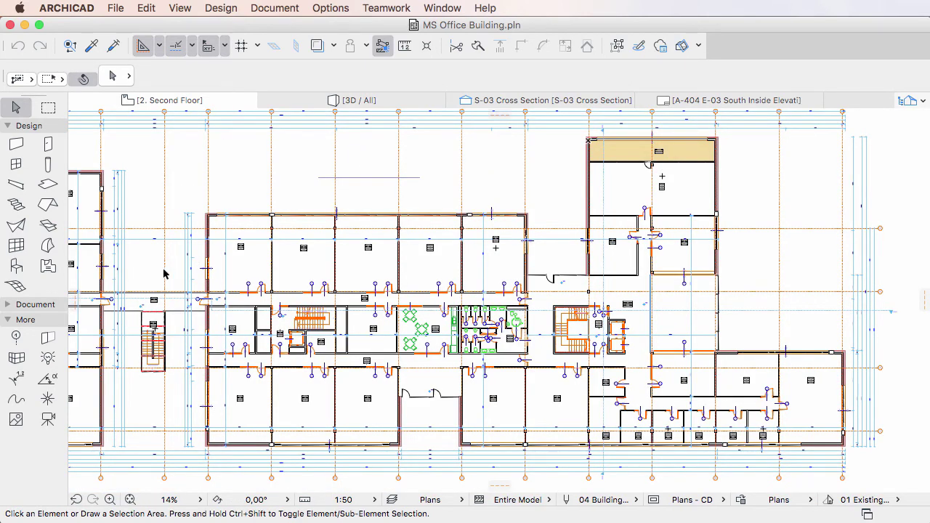
- Open the S-01 section line on the plan using the plan's current view settings
scroll(143, 296, "up", 3)
scroll(143, 297, "up", 3)
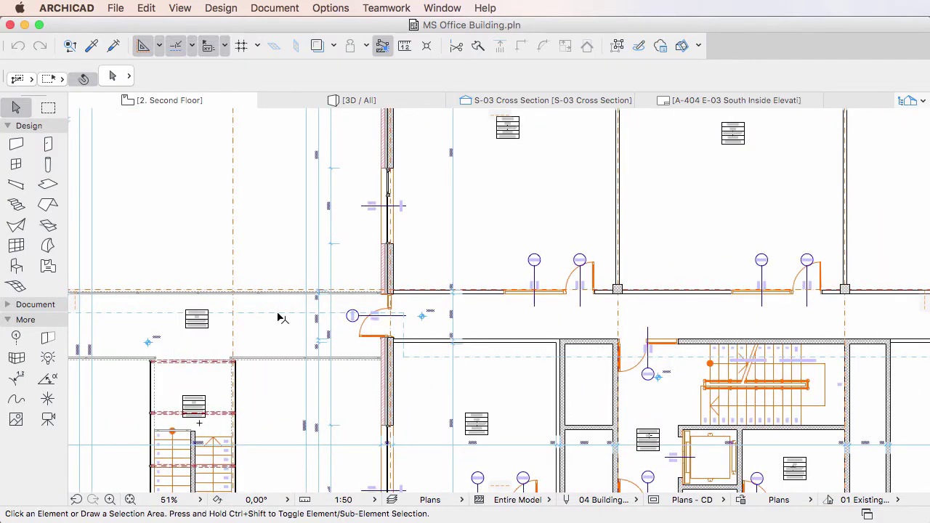
left_click(279, 313)
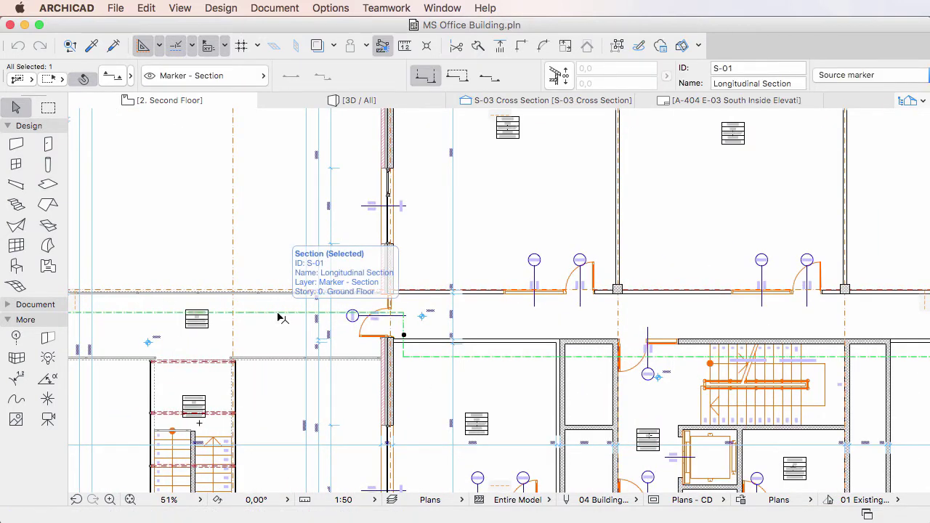
right_click(279, 218)
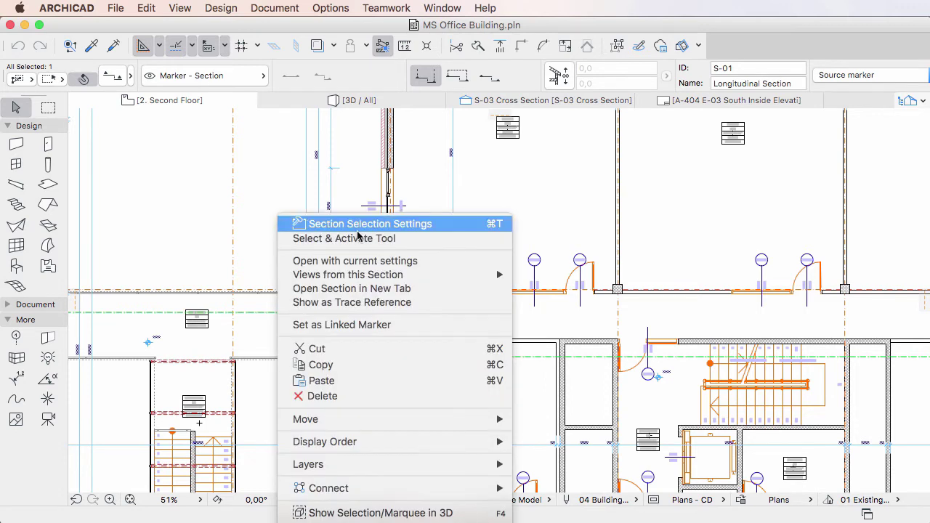
left_click(447, 263)
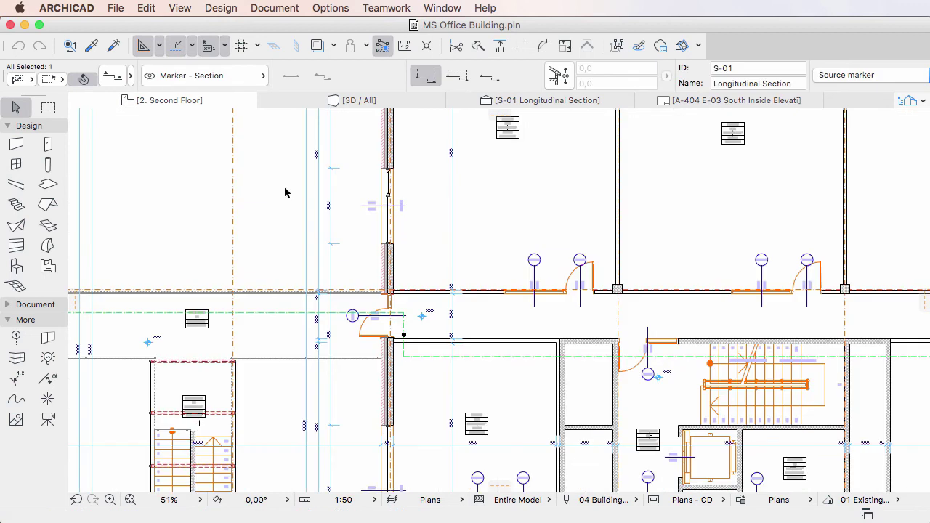
- Open the saved S-01 Longitudinal Section view from the section's All Related Views list
right_click(283, 316)
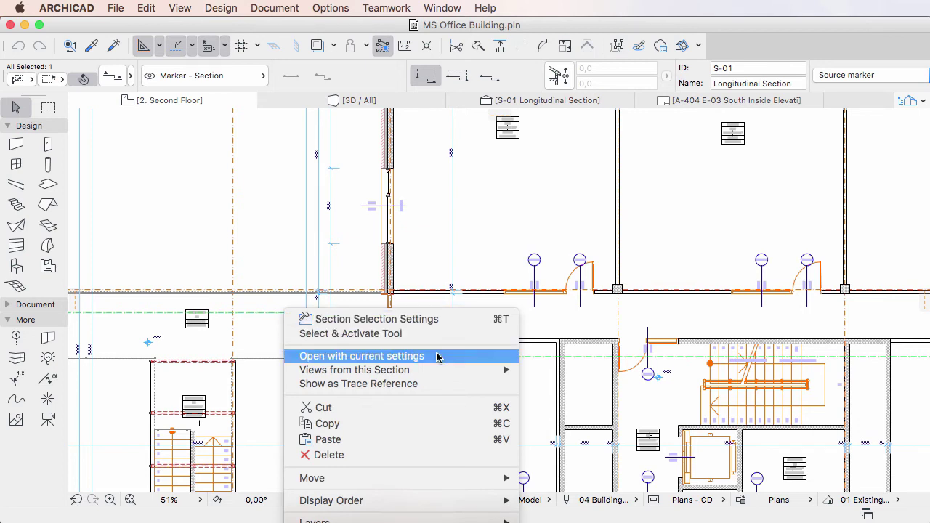
mouse_move(453, 372)
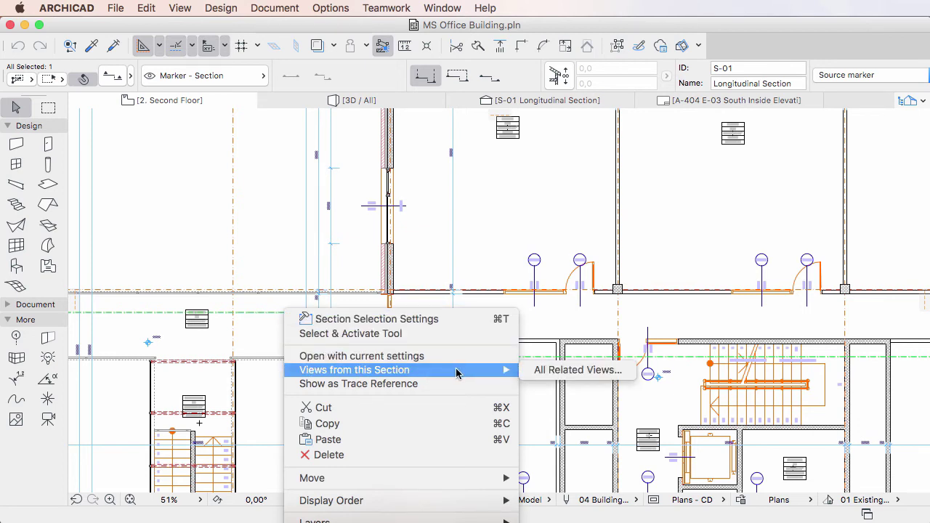
left_click(626, 375)
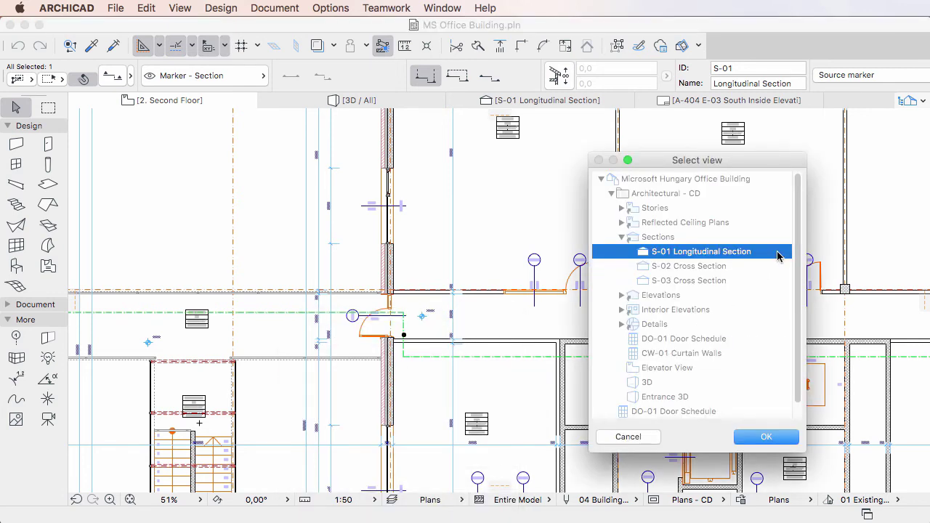
left_click(783, 442)
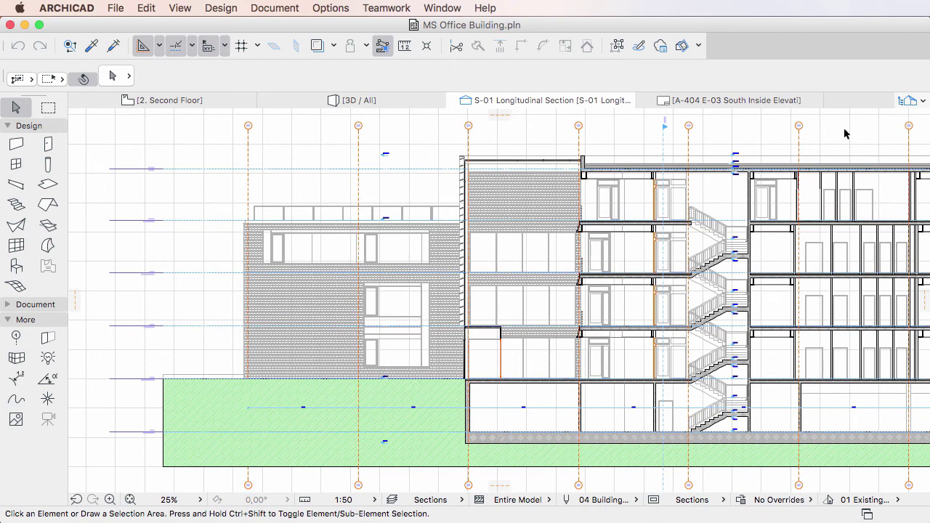
- On layout A-404, open the source view of the E-03 South Inside Elevation drawing
left_click(768, 102)
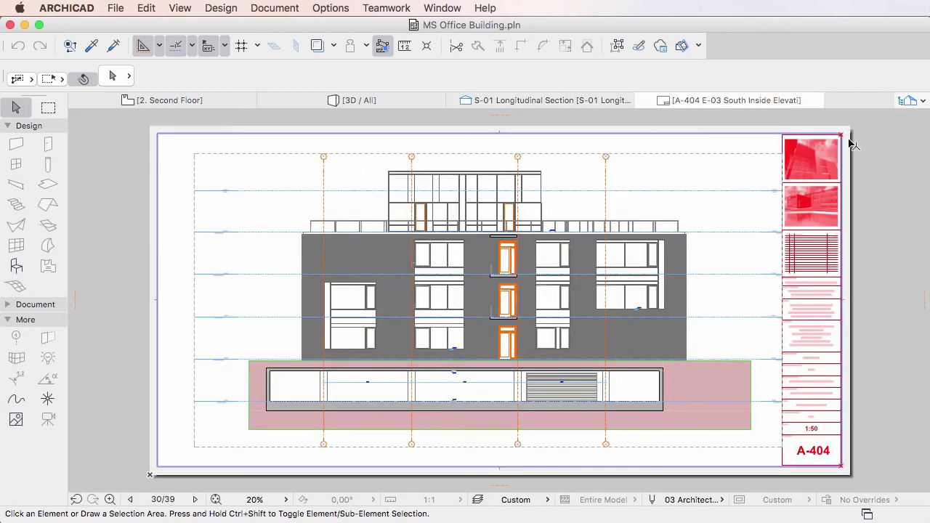
left_click(668, 171)
right_click(666, 169)
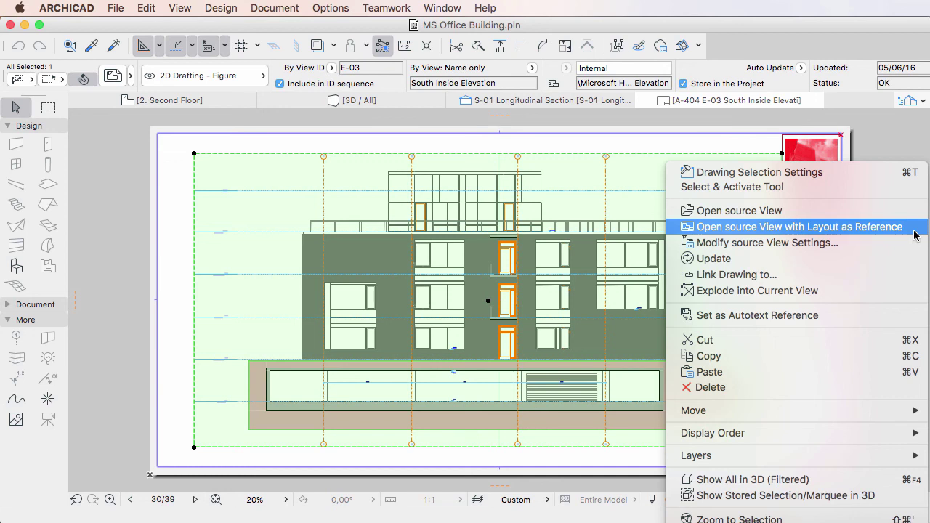
left_click(849, 212)
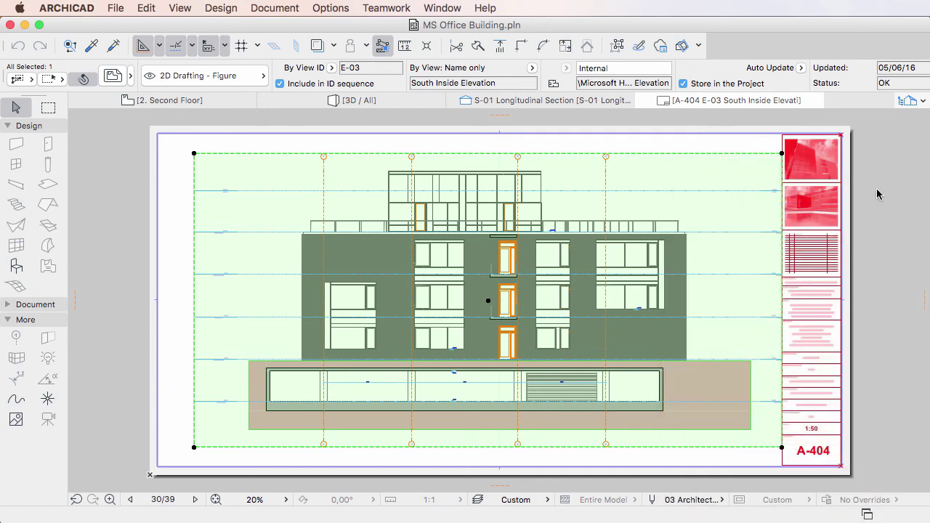